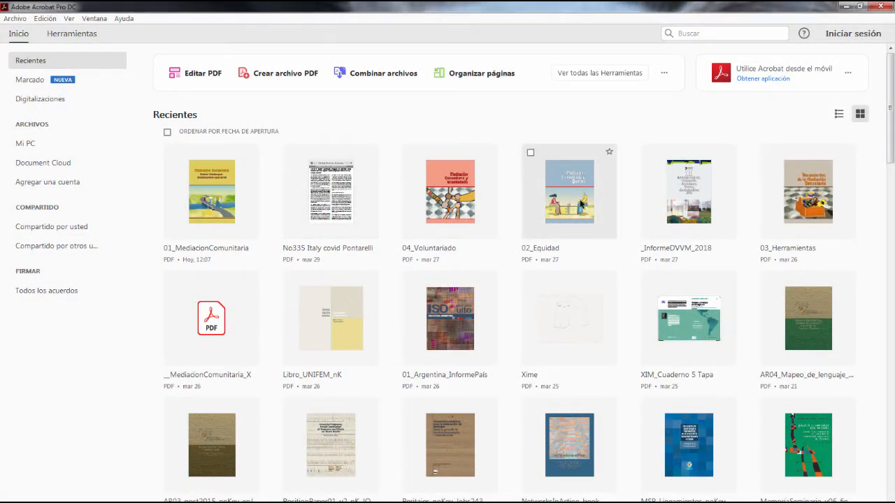
Step: Open the 02_Equidad PDF from the recent files and display its pages with the Organize Pages tool
{"action": "left_click", "coordinate": [580, 202]}
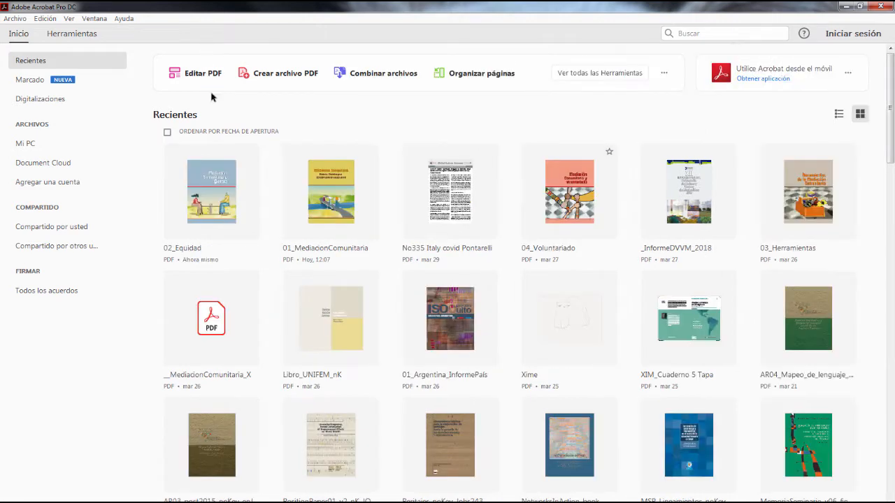
{"action": "double_click", "coordinate": [210, 194]}
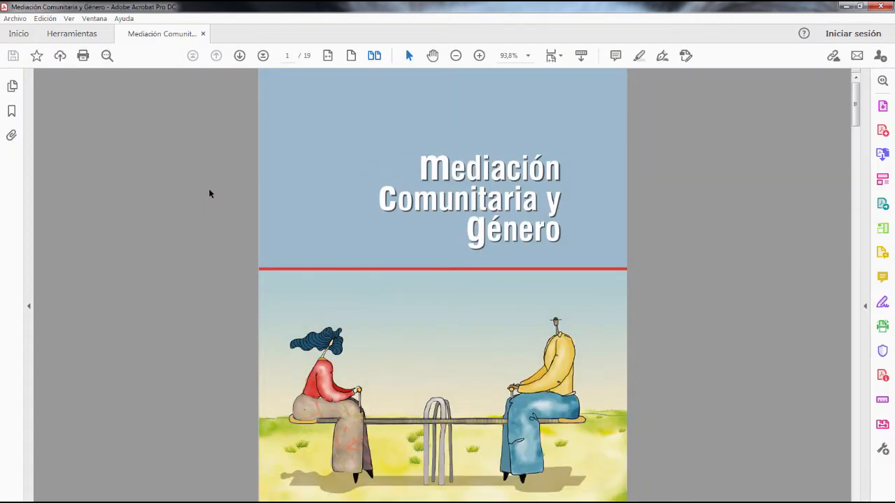
{"action": "left_click", "coordinate": [882, 229]}
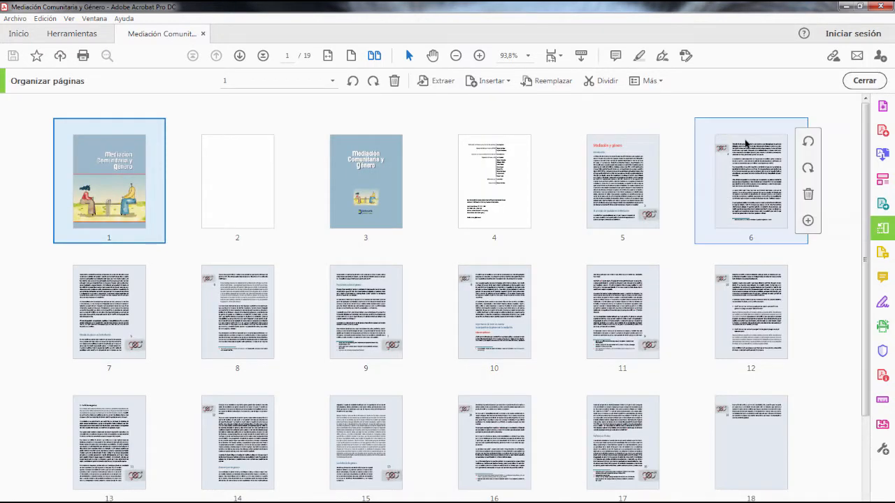
Step: Split the document by number of pages, with 5 pages per file
{"action": "left_click", "coordinate": [601, 82]}
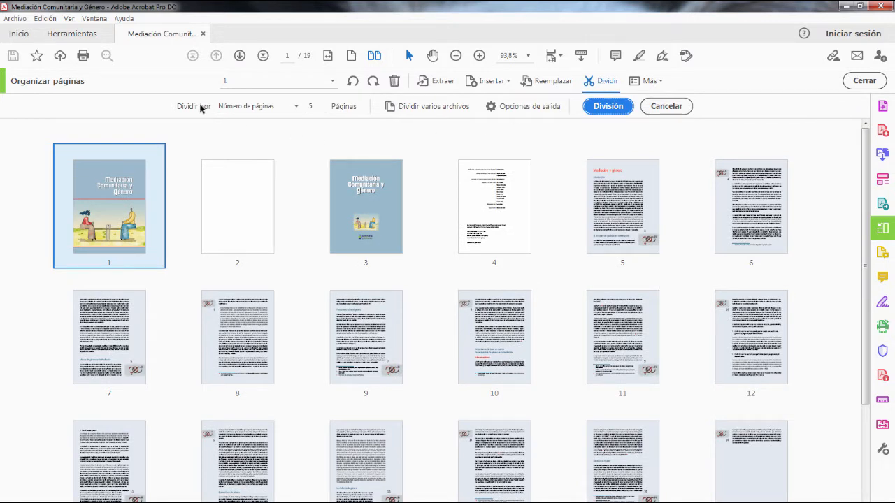
{"action": "left_click", "coordinate": [296, 109]}
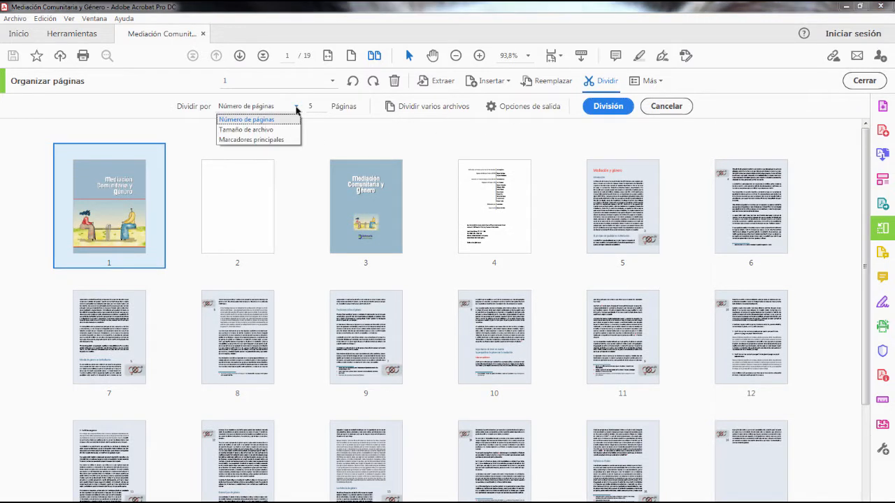
{"action": "left_click", "coordinate": [296, 107]}
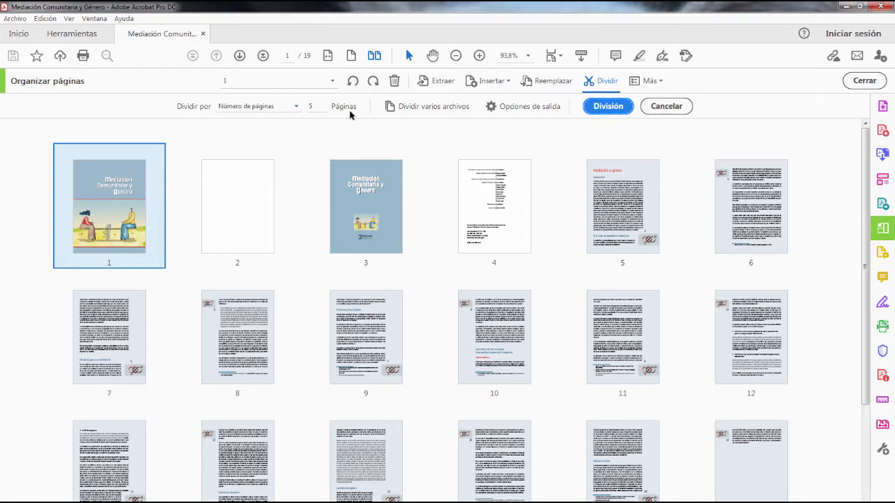
{"action": "left_click", "coordinate": [606, 107]}
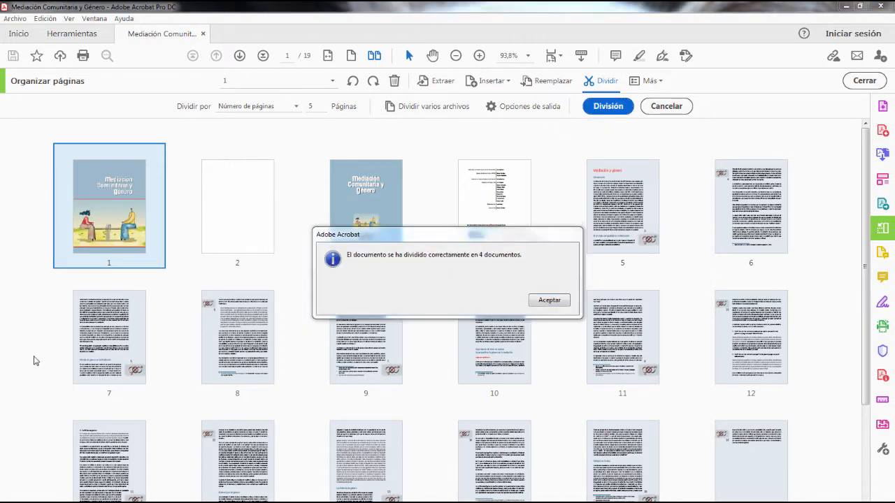
{"action": "left_click", "coordinate": [559, 302]}
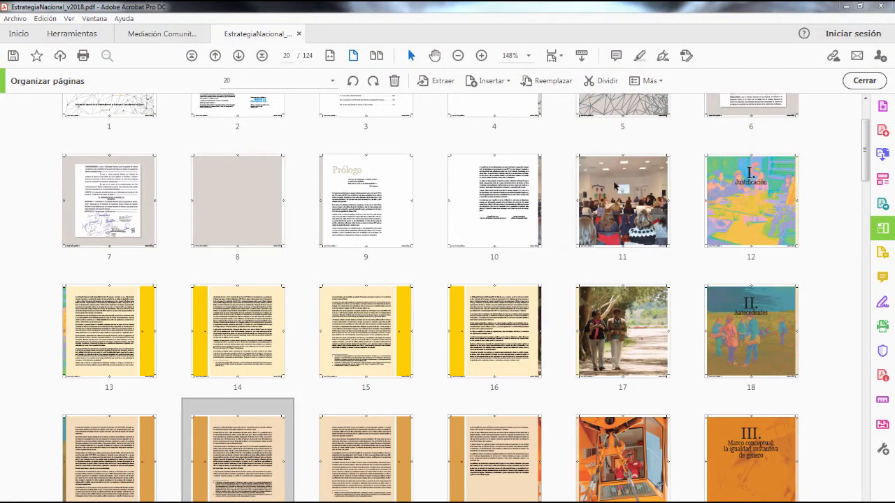
{"action": "left_click", "coordinate": [812, 235]}
{"action": "scroll", "coordinate": [813, 235], "scroll_direction": "up", "scroll_amount": 3}
{"action": "scroll", "coordinate": [812, 235], "scroll_direction": "down", "scroll_amount": 4}
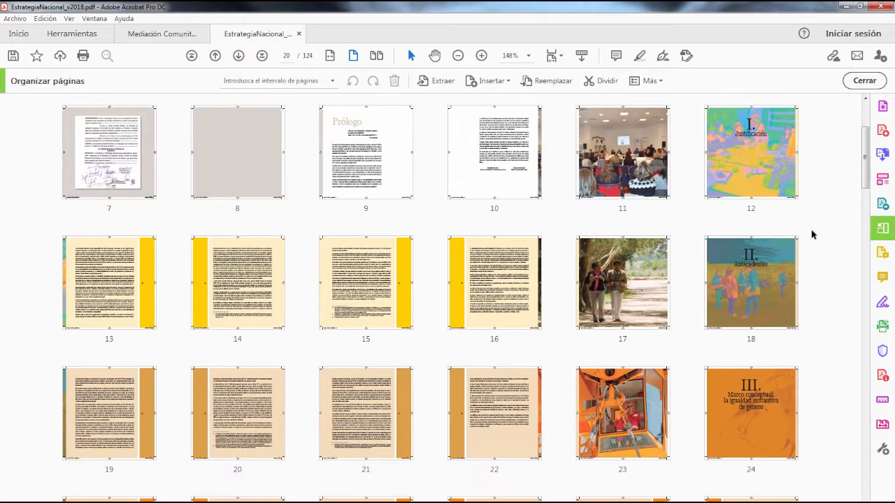
{"action": "scroll", "coordinate": [812, 235], "scroll_direction": "down", "scroll_amount": 1}
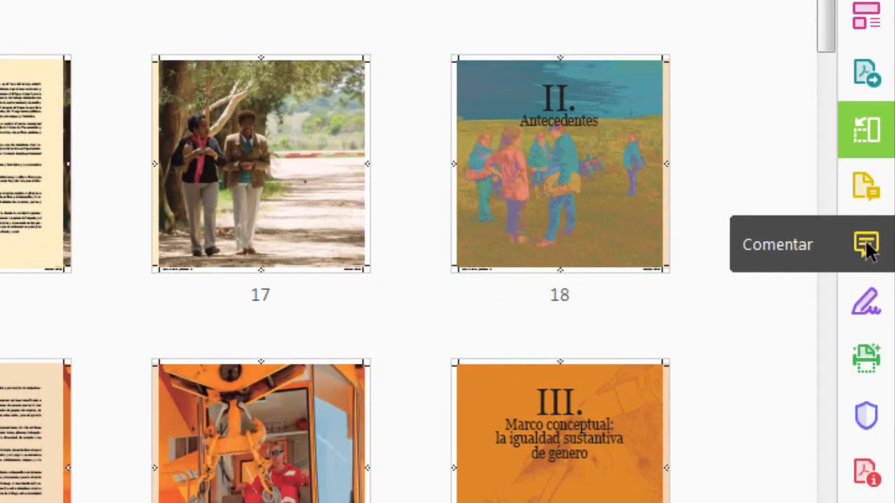
Step: Show the comment tools and add a sticky note beside the page 20 paragraph beginning "En el año 2005"
{"action": "left_click", "coordinate": [867, 244]}
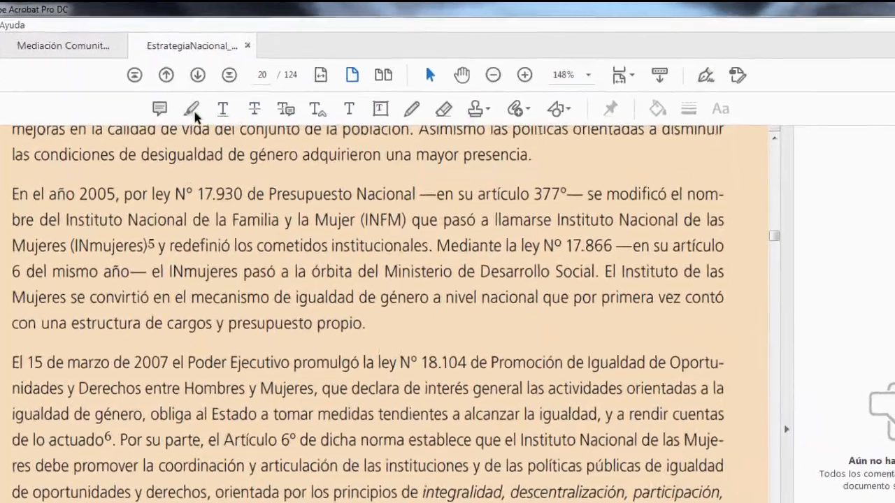
{"action": "left_click", "coordinate": [193, 114]}
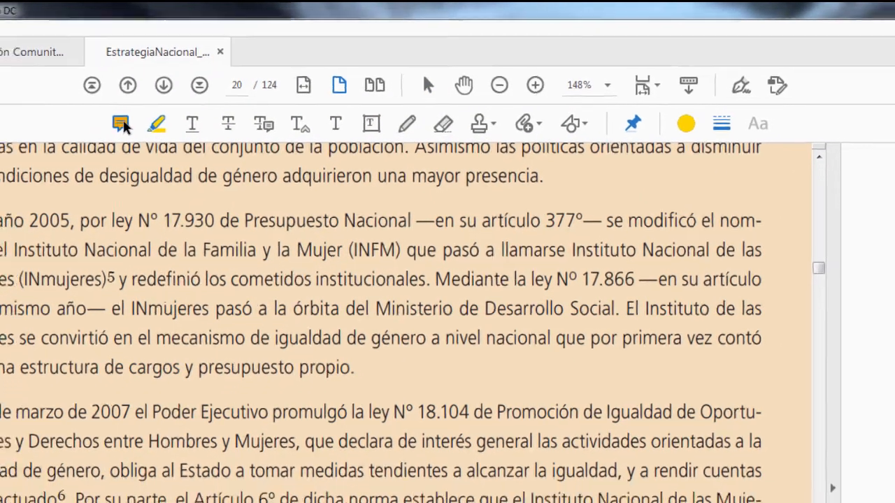
{"action": "left_click", "coordinate": [106, 132]}
{"action": "left_click", "coordinate": [106, 152]}
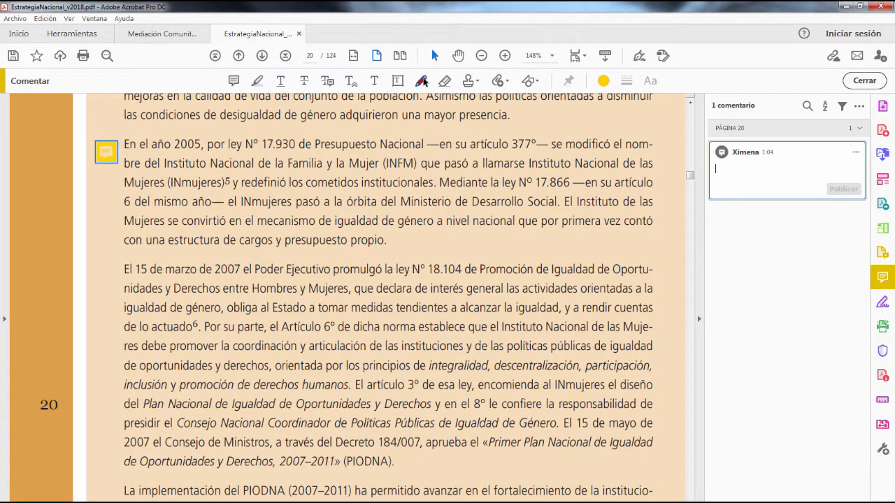
Step: Draw a looping red pencil mark across the 2005 and 2007 paragraphs on page 20 and view the stamp options
{"action": "left_click", "coordinate": [422, 81]}
{"action": "mouse_move", "coordinate": [396, 133]}
{"action": "left_mouse_down"}
{"action": "mouse_move", "coordinate": [508, 244]}
{"action": "mouse_move", "coordinate": [419, 195]}
{"action": "mouse_move", "coordinate": [571, 272]}
{"action": "left_mouse_up"}
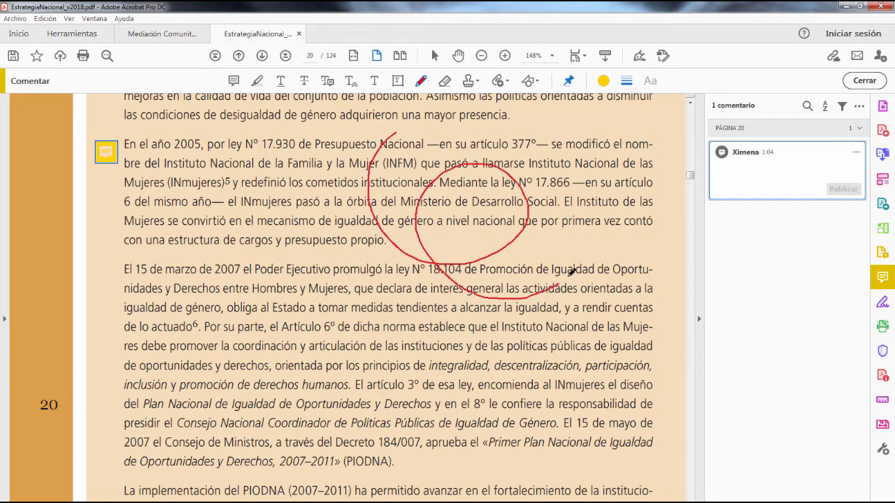
{"action": "left_click", "coordinate": [468, 82]}
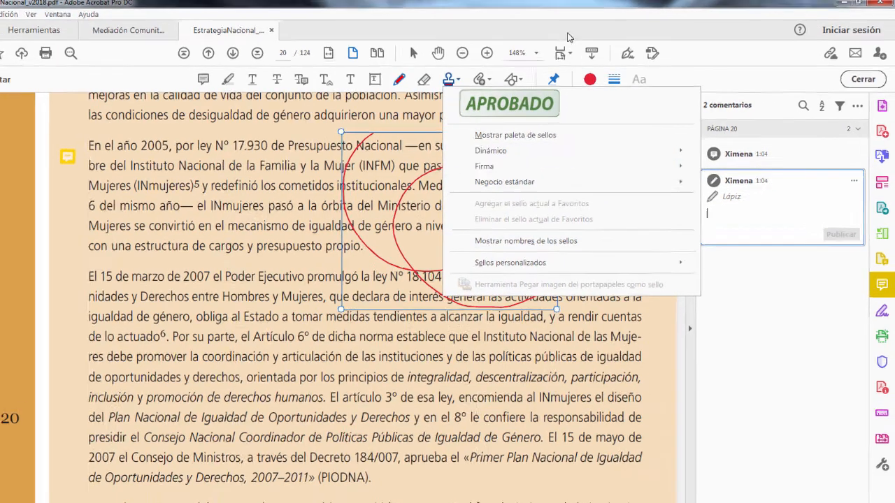
{"action": "left_click", "coordinate": [580, 31]}
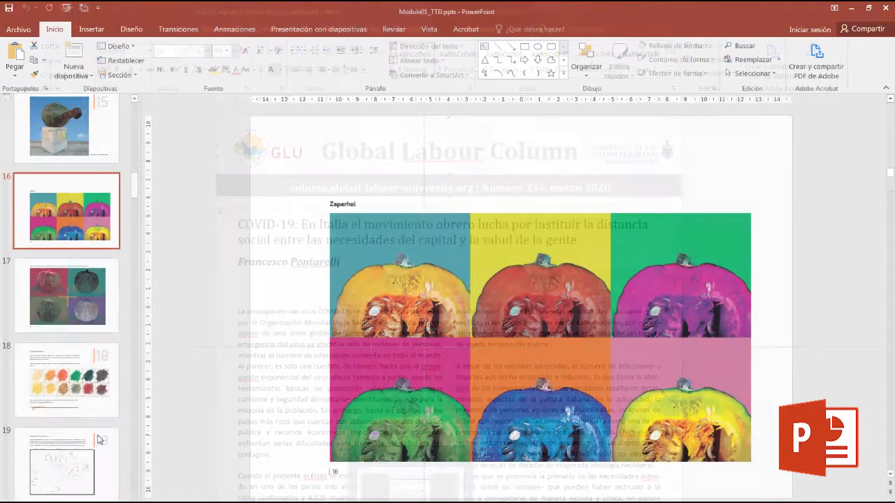
{"action": "left_click", "coordinate": [98, 381]}
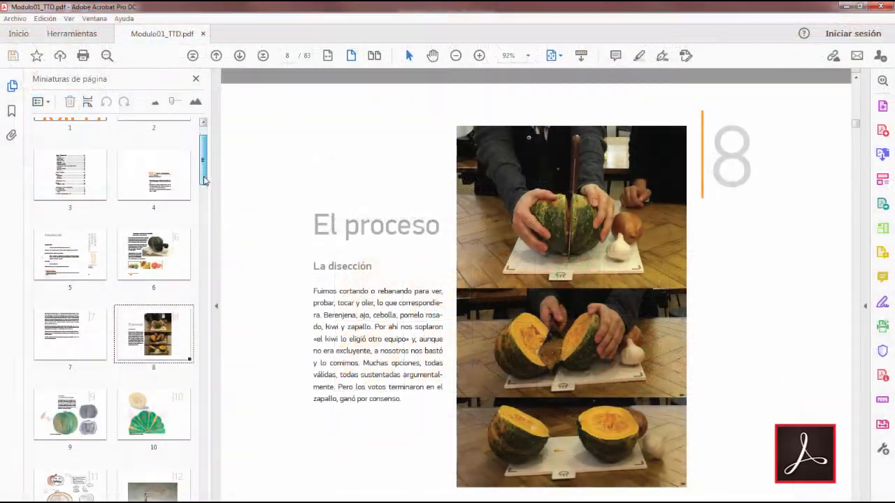
{"action": "left_click_drag", "start_coordinate": [203, 165], "coordinate": [206, 216]}
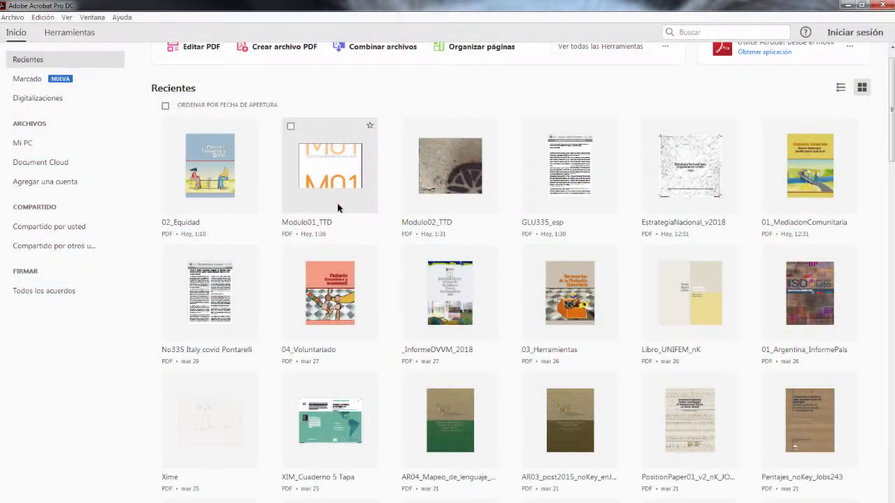
Step: Open the 02_Equidad PDF for exporting and choose Microsoft Word as the output format
{"action": "left_click", "coordinate": [226, 205]}
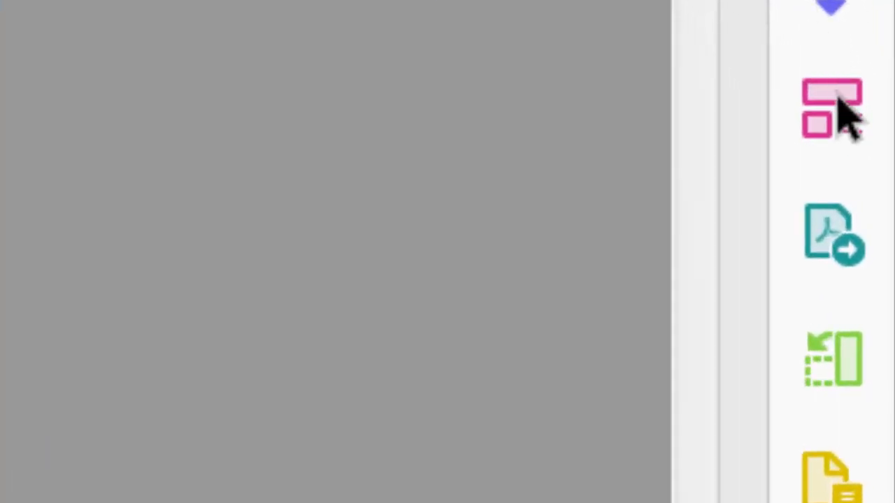
{"action": "left_click", "coordinate": [833, 241]}
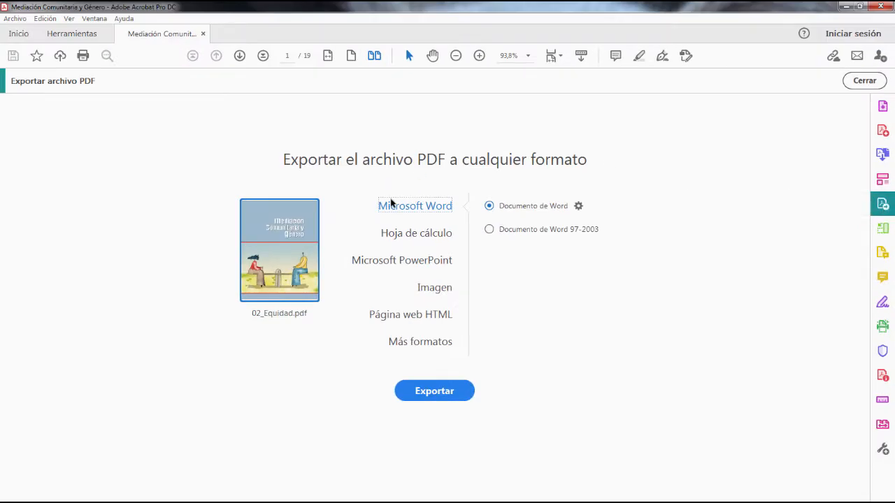
{"action": "left_click", "coordinate": [414, 235]}
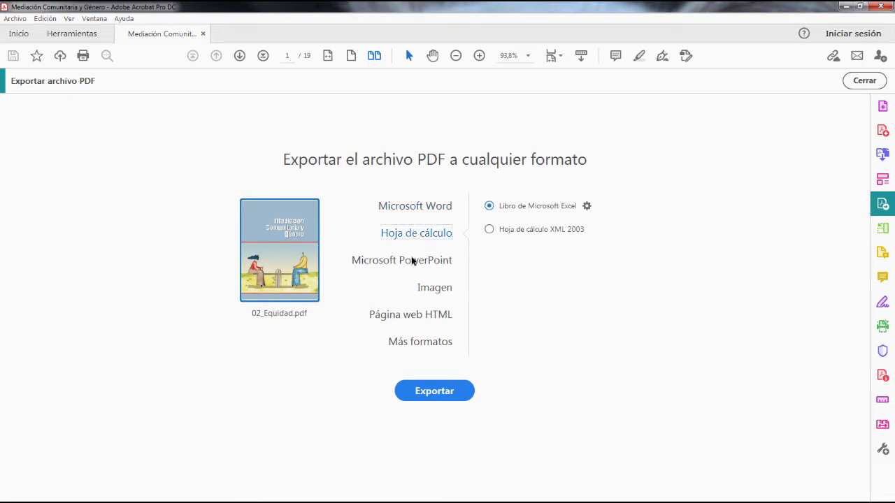
{"action": "left_click", "coordinate": [411, 263]}
{"action": "left_click", "coordinate": [420, 210]}
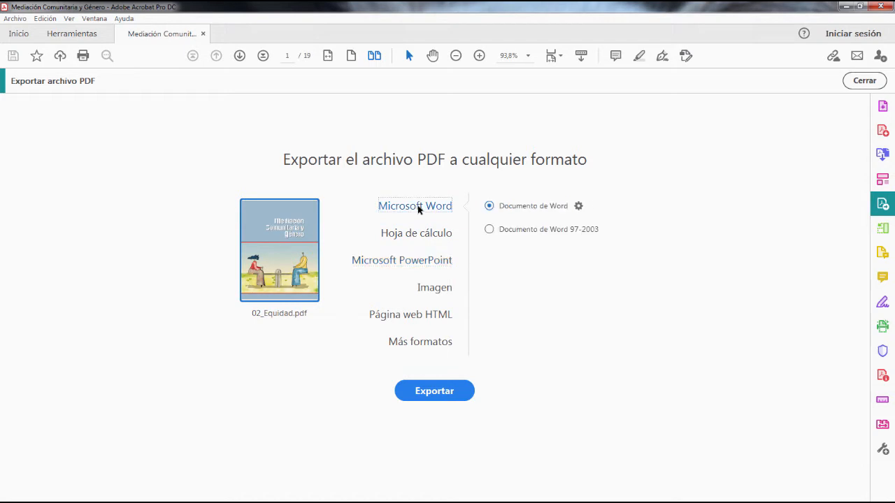
Step: Export the PDF as 02_Equidad.docx into the PDFs folder
{"action": "left_click", "coordinate": [448, 399]}
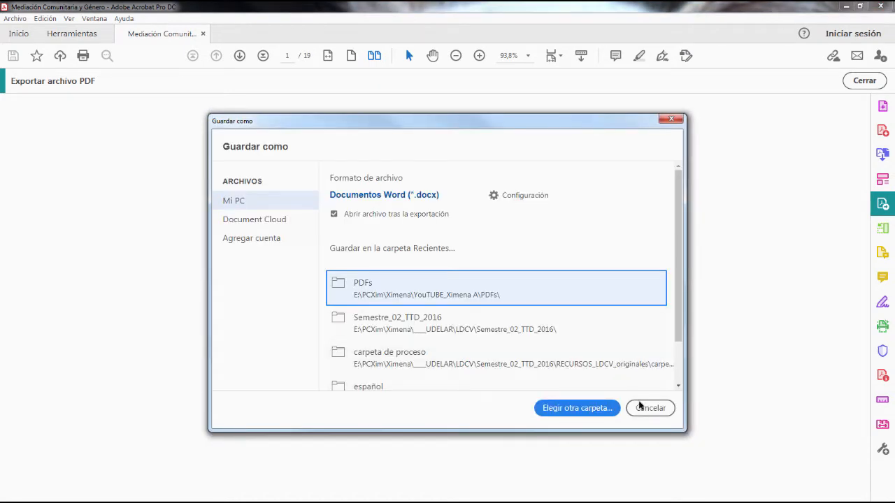
{"action": "left_click", "coordinate": [558, 300]}
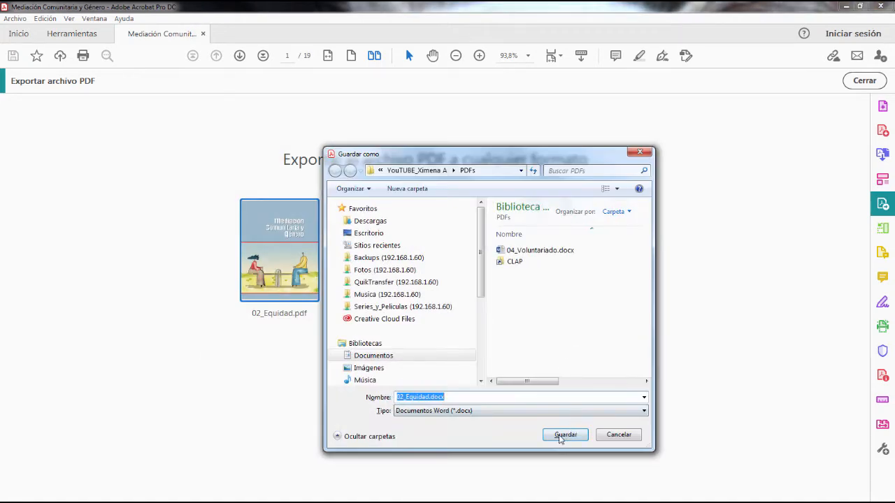
{"action": "left_click", "coordinate": [565, 435]}
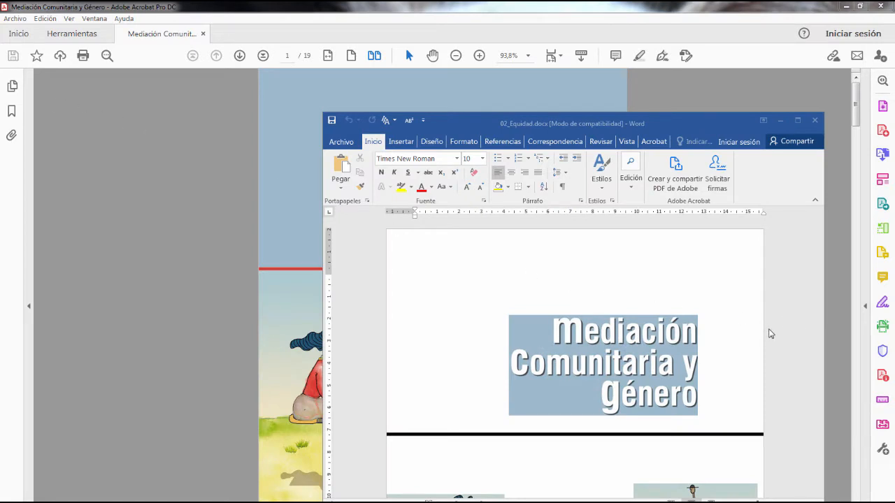
Step: Examine the converted text and images of 02_Equidad.docx in Word, with the window maximized and formatting marks toggled
{"action": "scroll", "coordinate": [752, 340], "scroll_direction": "down", "scroll_amount": 6}
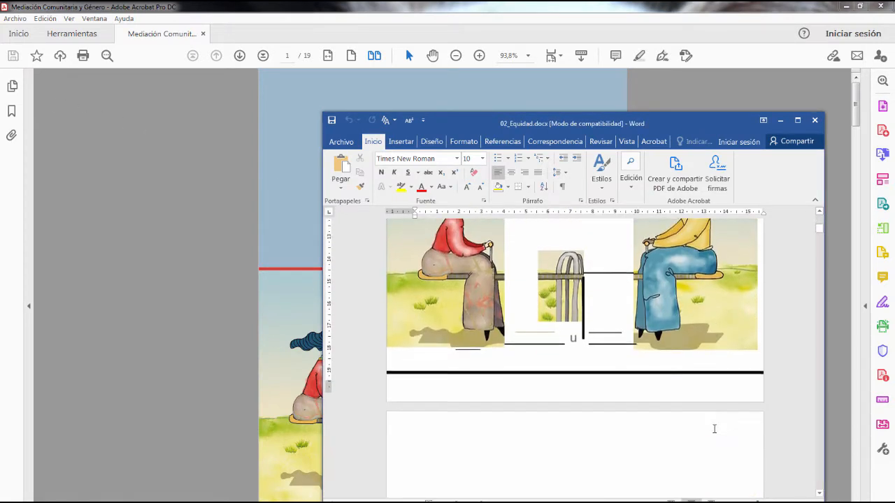
{"action": "scroll", "coordinate": [714, 428], "scroll_direction": "down", "scroll_amount": 11}
{"action": "left_click_drag", "start_coordinate": [821, 247], "coordinate": [821, 227]}
{"action": "left_click", "coordinate": [797, 120]}
{"action": "scroll", "coordinate": [157, 269], "scroll_direction": "down", "scroll_amount": 5}
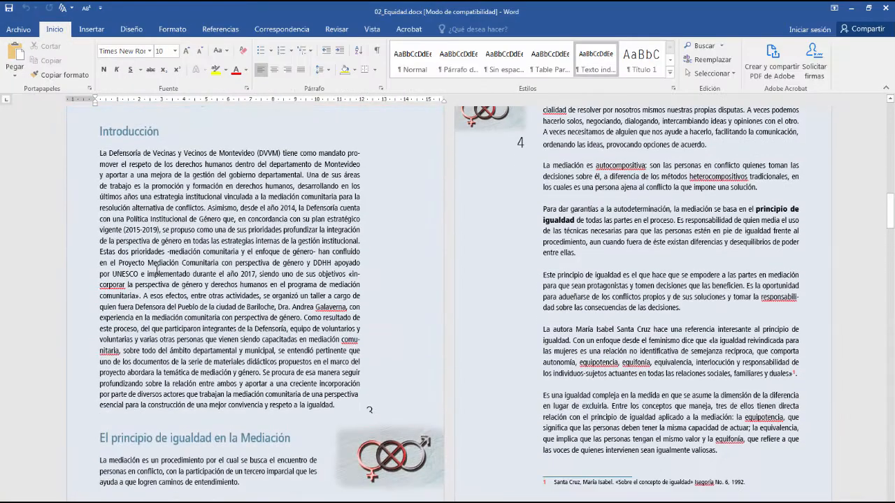
{"action": "left_click", "coordinate": [157, 271]}
{"action": "left_click", "coordinate": [376, 51]}
{"action": "left_click_drag", "start_coordinate": [388, 454], "coordinate": [381, 481]}
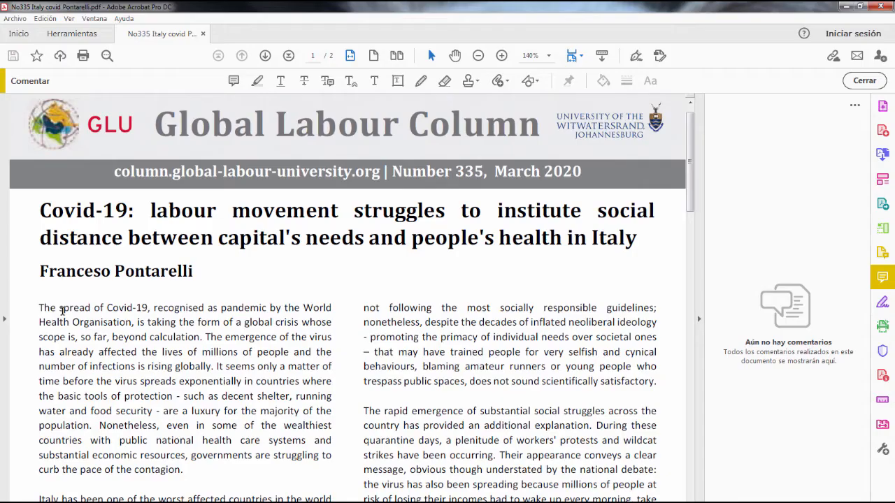
Step: Highlight the article's opening sentence about the spread of Covid-19 and the passage from "spreads exponentially" to "decent shelter, running"
{"action": "left_click_drag", "start_coordinate": [39, 306], "coordinate": [200, 337]}
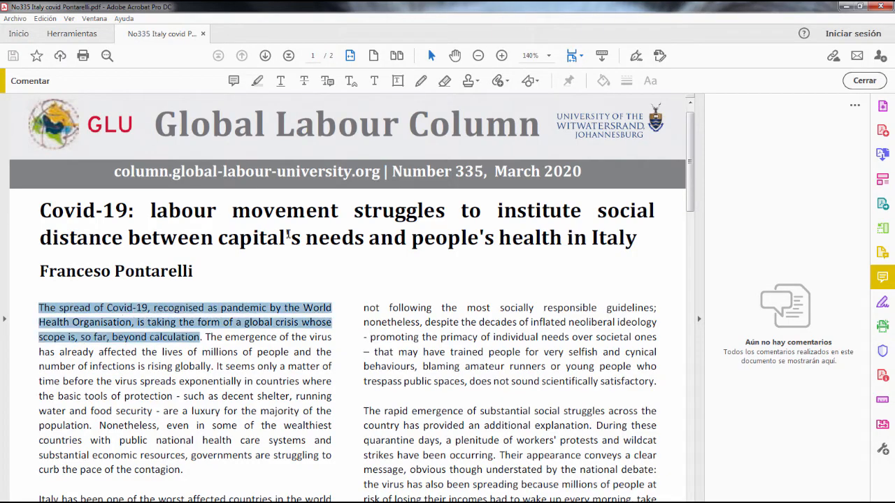
{"action": "left_click", "coordinate": [257, 81]}
{"action": "left_click_drag", "start_coordinate": [177, 381], "coordinate": [332, 396]}
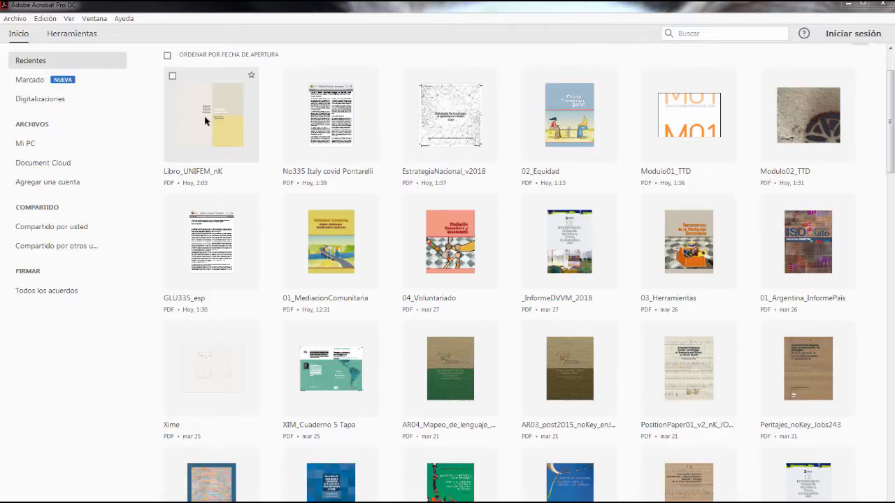
Step: Open the Libro_UNIFEM_nK PDF and choose to insert pages from a scanner with the Scan & OCR tool
{"action": "left_click", "coordinate": [205, 121]}
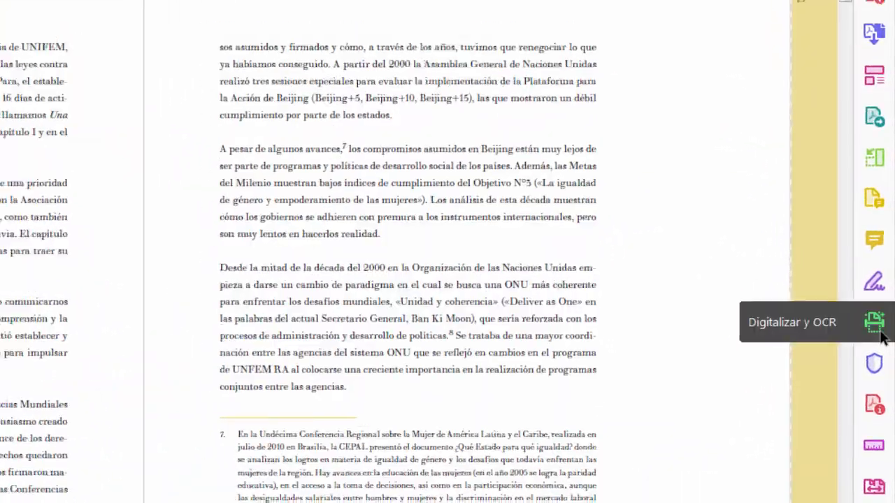
{"action": "left_click", "coordinate": [880, 333]}
{"action": "left_click", "coordinate": [269, 81]}
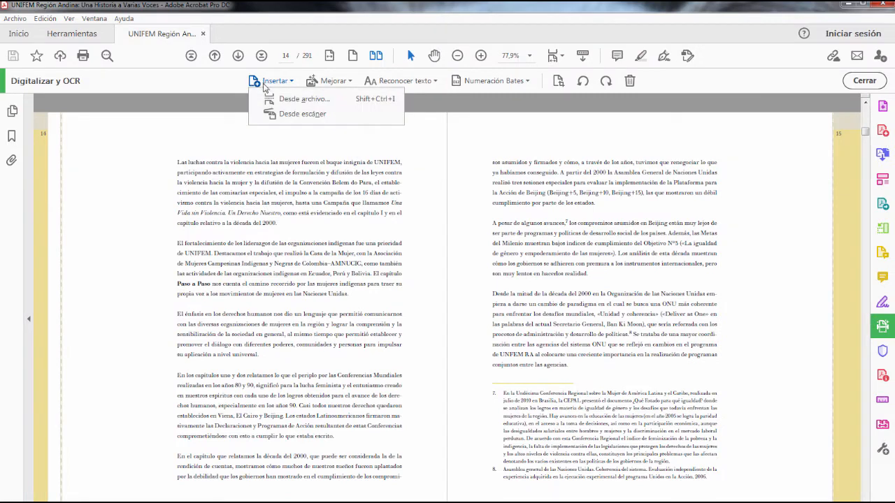
{"action": "left_click", "coordinate": [302, 114]}
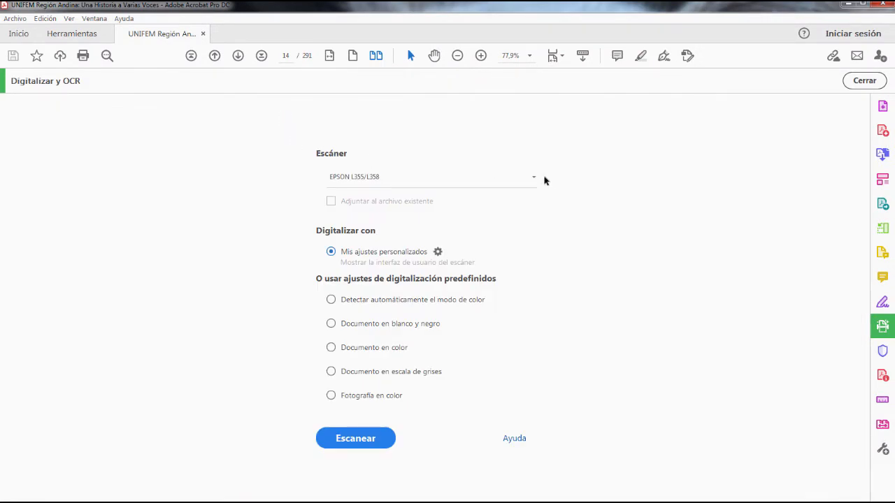
Step: Display the custom scan settings for the EPSON L355/L358 and start scanning with image optimization and text recognition enabled
{"action": "left_click", "coordinate": [438, 252]}
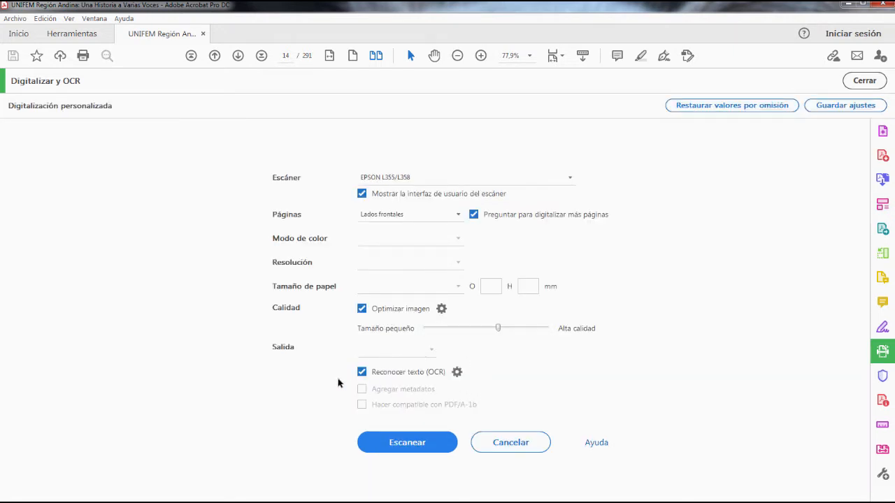
{"action": "left_click", "coordinate": [419, 444]}
{"action": "left_click", "coordinate": [464, 333]}
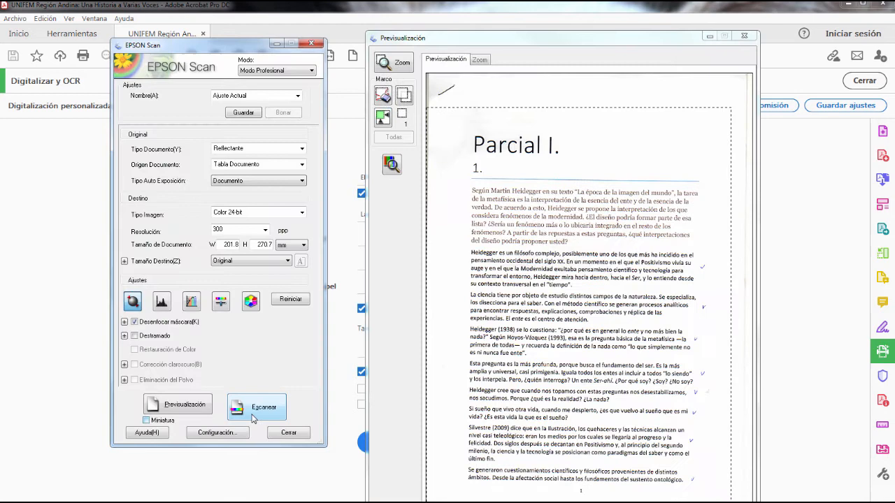
Step: Scan one page with EPSON Scan and finish inserting it into the document with text recognition
{"action": "left_click", "coordinate": [254, 415]}
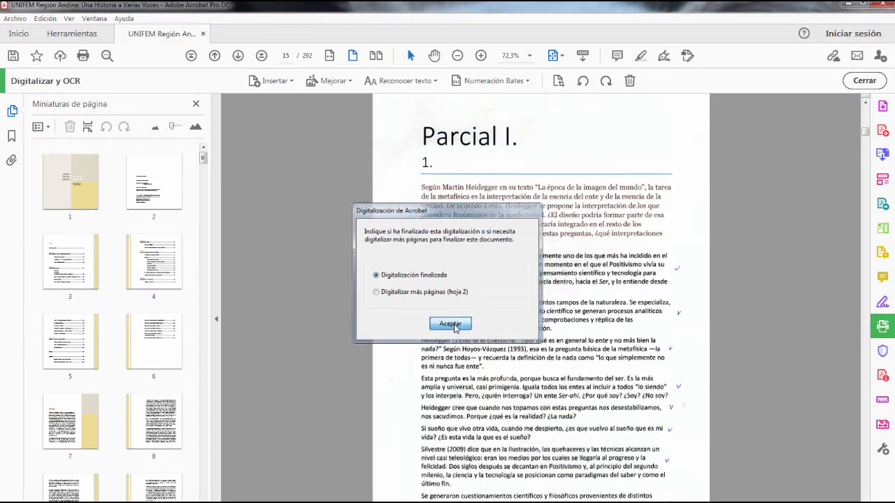
{"action": "left_click", "coordinate": [450, 325]}
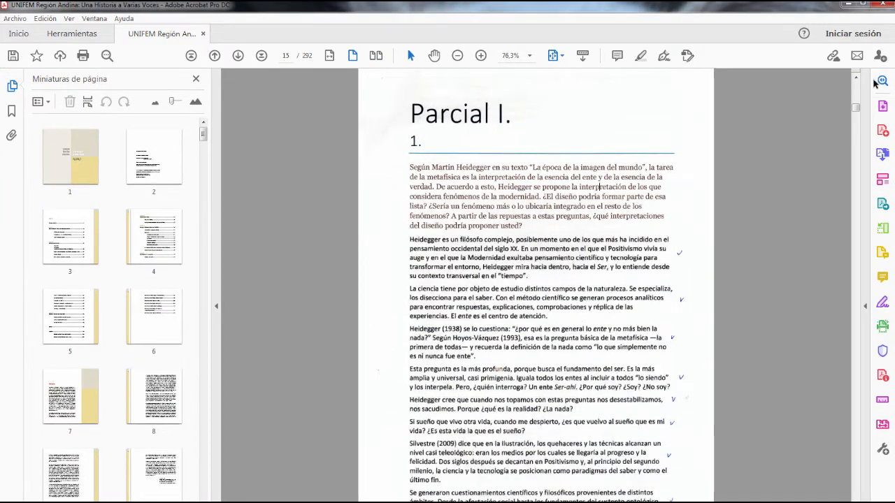
{"action": "left_click", "coordinate": [879, 275]}
{"action": "left_click", "coordinate": [872, 81]}
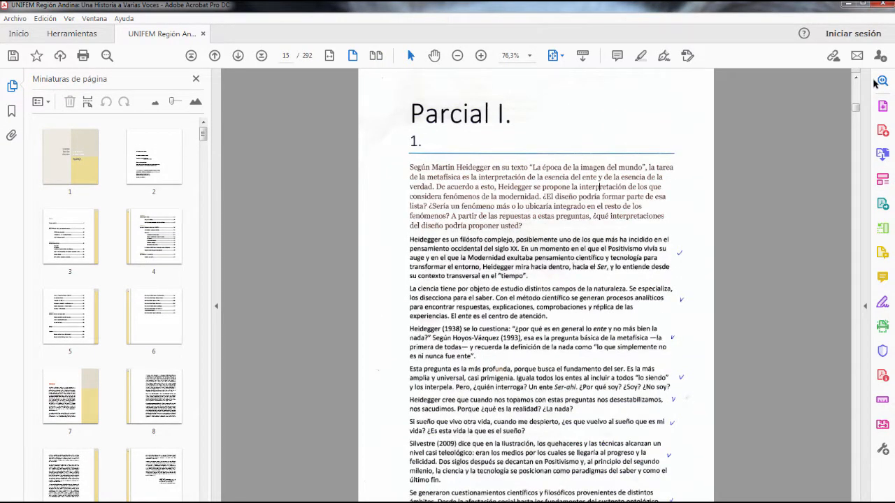
Step: Highlight the scanned page's recognized text from "Según Martin Heidegger" to "considera fenómenos" with the comment tools
{"action": "left_click", "coordinate": [882, 277]}
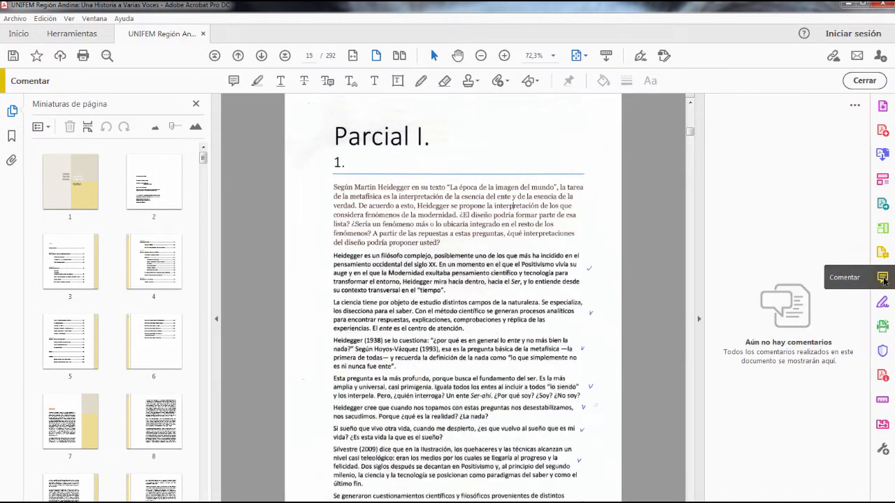
{"action": "left_click_drag", "start_coordinate": [333, 187], "coordinate": [400, 215]}
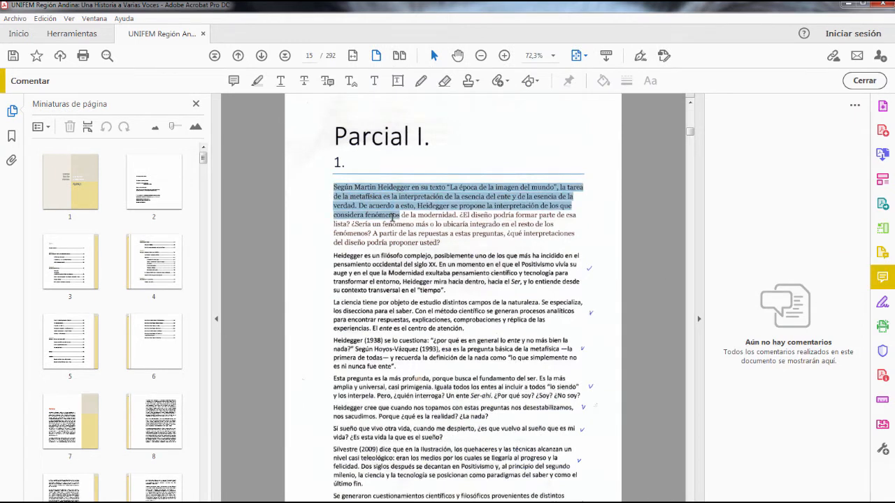
{"action": "left_click", "coordinate": [257, 81]}
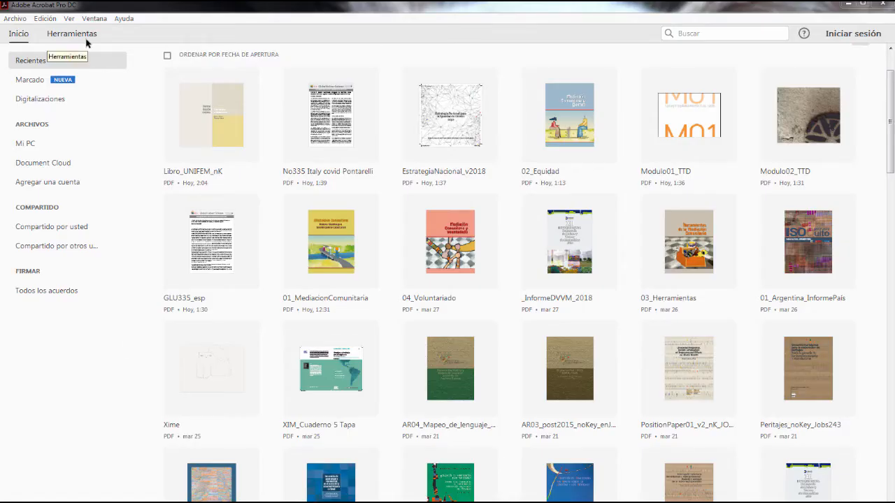
Step: Start combining files and add 01_MediacionComunitaria.pdf, 02_Equidad.pdf and 03_Herramientas.pdf from the PDFs folder
{"action": "left_click", "coordinate": [82, 37]}
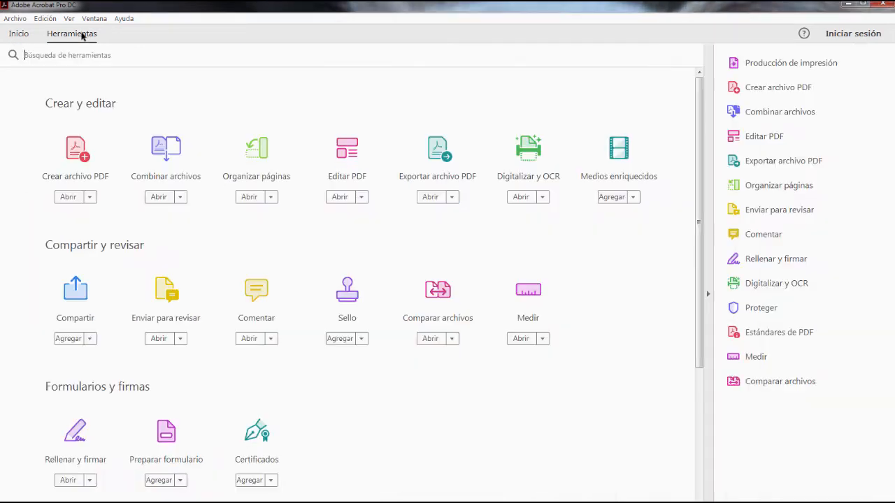
{"action": "left_click", "coordinate": [165, 153]}
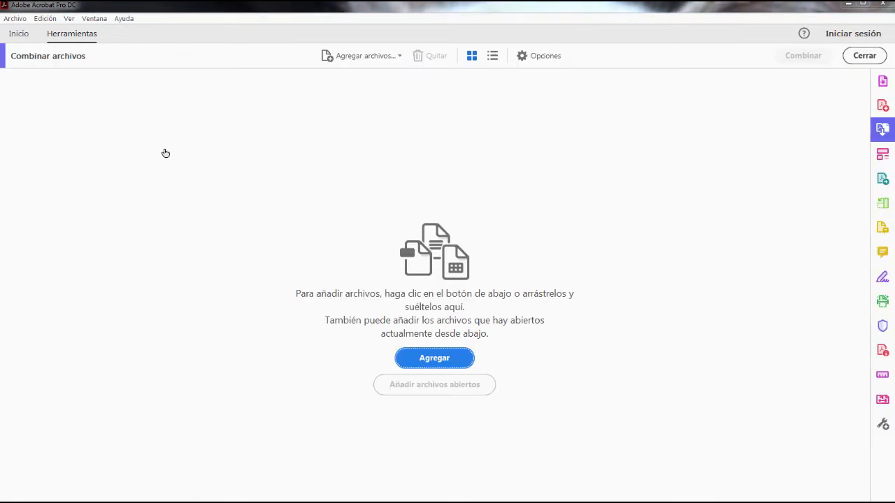
{"action": "left_click", "coordinate": [459, 358]}
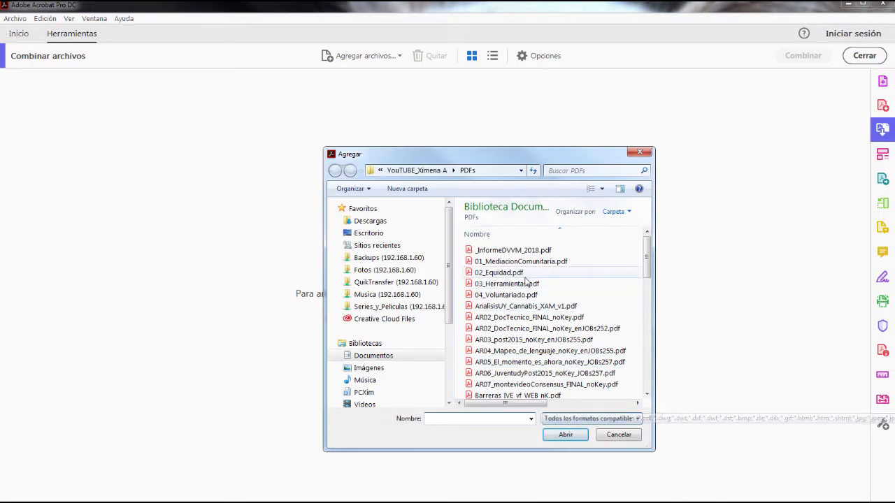
{"action": "left_click", "coordinate": [560, 420]}
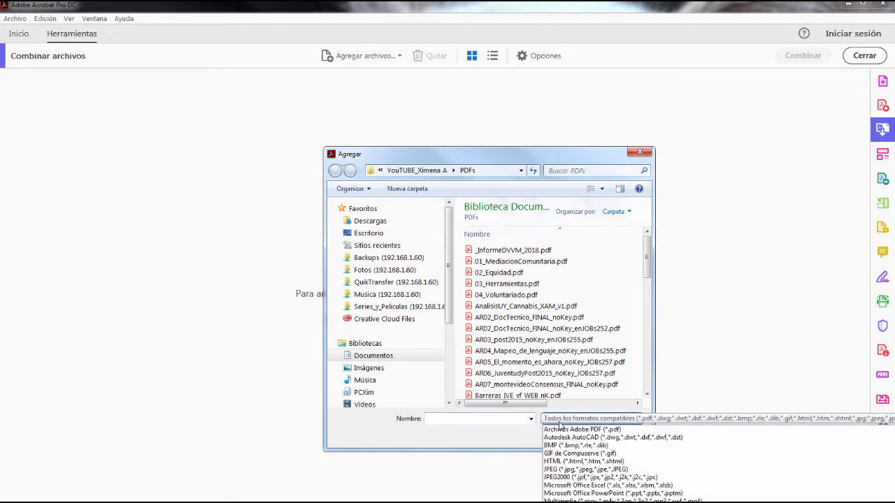
{"action": "left_click", "coordinate": [560, 420]}
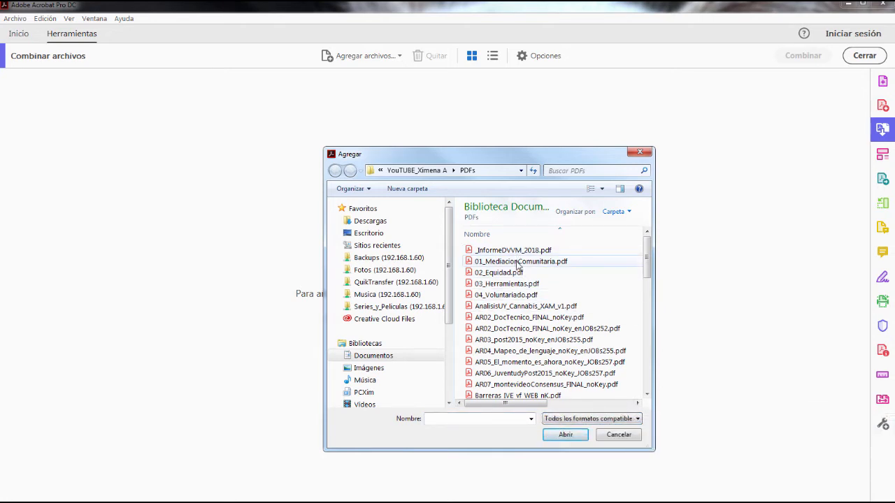
{"action": "left_click", "coordinate": [518, 263]}
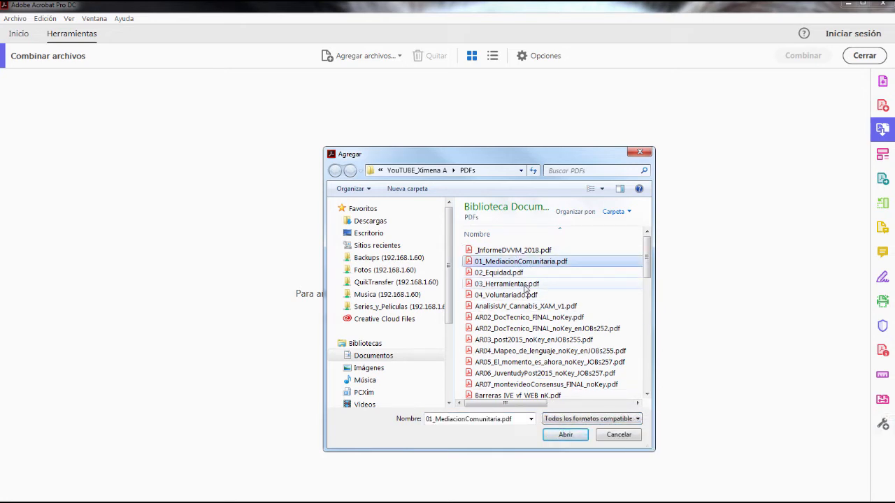
{"action": "left_click", "coordinate": [526, 285], "text": "shift"}
{"action": "left_click", "coordinate": [566, 434]}
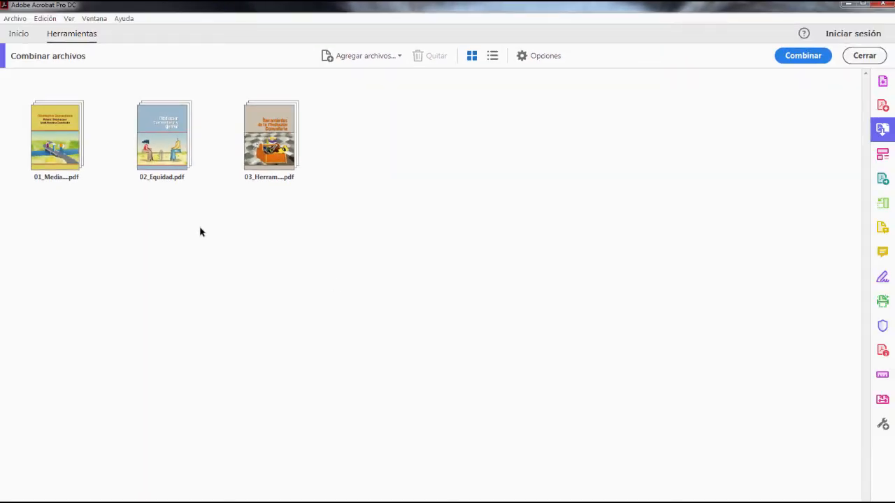
Step: Expand 03_Herramientas.pdf into its individual pages and preview its cover page enlarged
{"action": "double_click", "coordinate": [256, 159]}
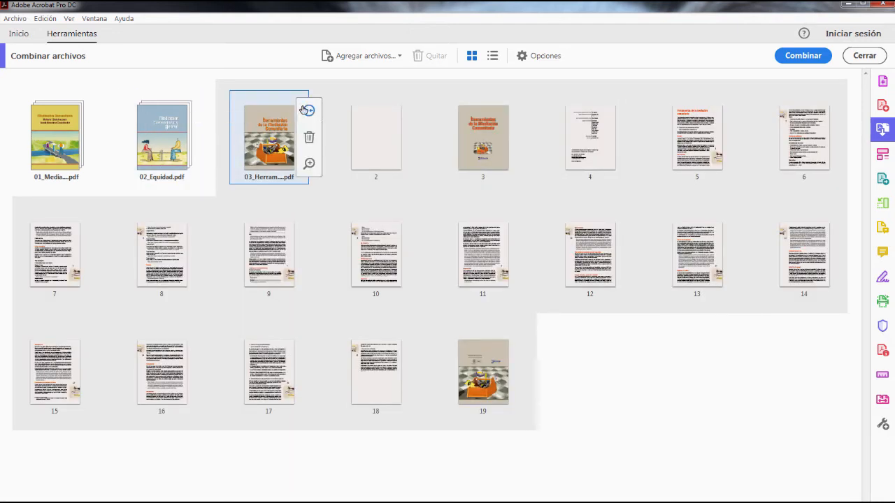
{"action": "left_click", "coordinate": [310, 164]}
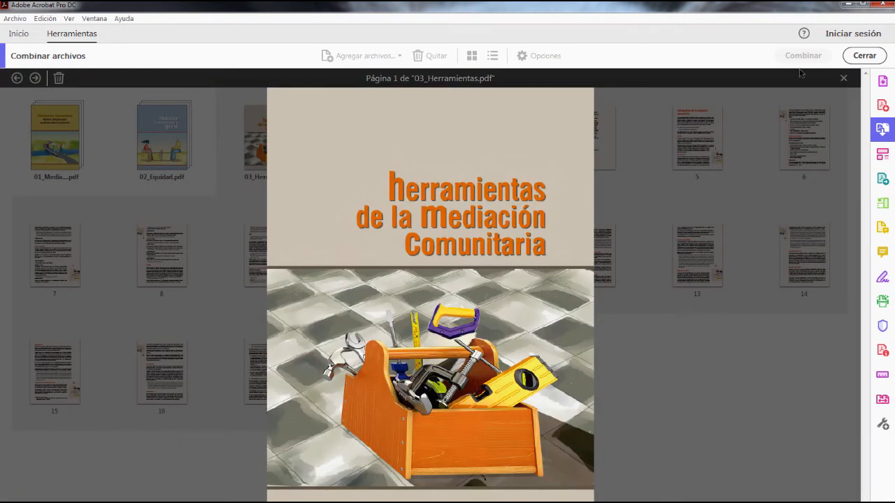
{"action": "left_click", "coordinate": [843, 79]}
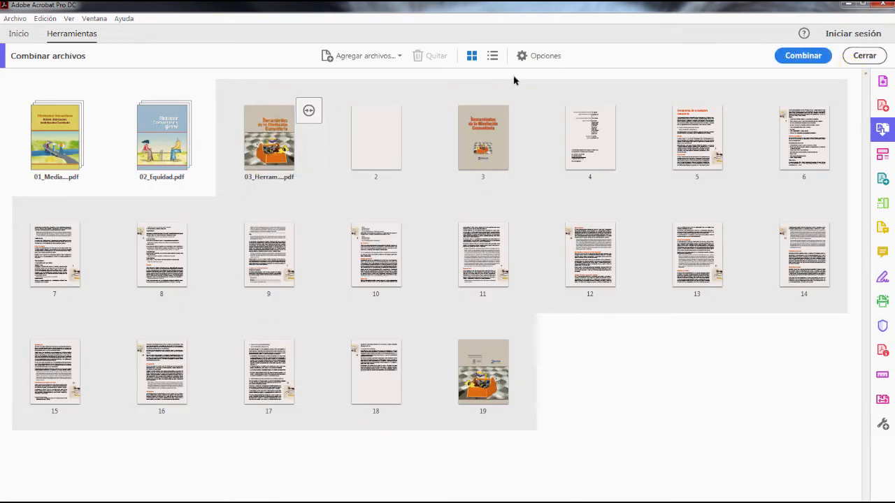
Step: Remove pages 2 to 4 of 03_Herramientas.pdf and reorder it with page 6 before page 14 and page 16 before page 15
{"action": "left_click", "coordinate": [380, 147]}
{"action": "left_click", "coordinate": [620, 131], "text": "shift"}
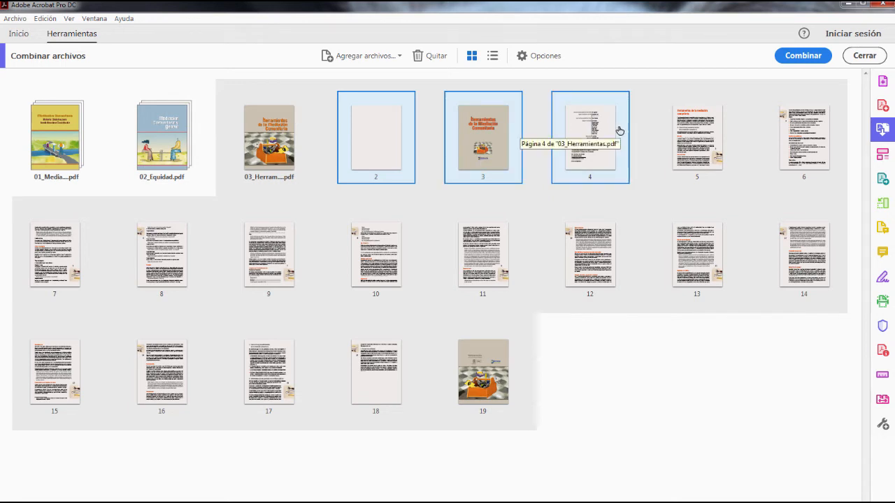
{"action": "left_click", "coordinate": [420, 56]}
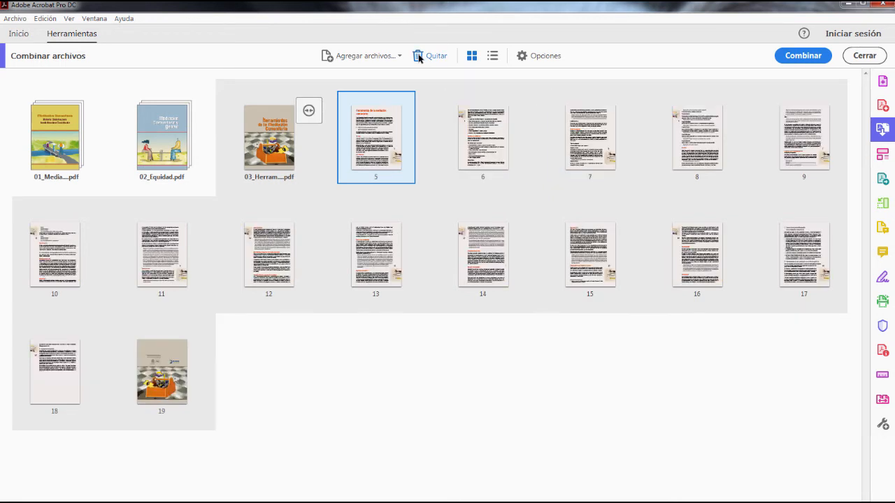
{"action": "left_click_drag", "start_coordinate": [482, 140], "coordinate": [439, 246]}
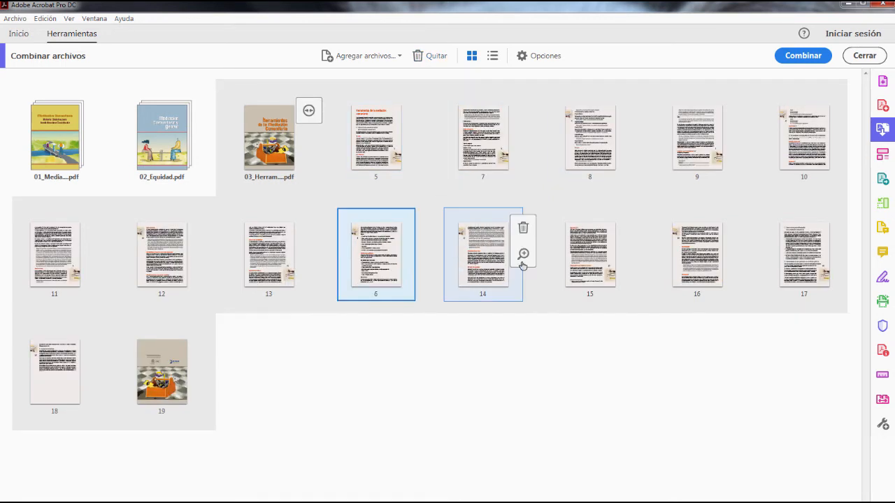
{"action": "left_click_drag", "start_coordinate": [695, 253], "coordinate": [542, 260]}
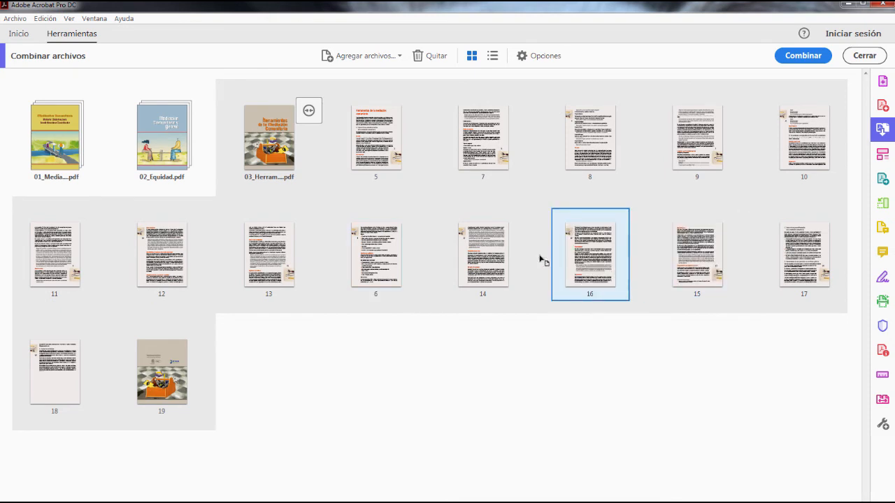
Step: Combine the files into one PDF and save it as Binder1.pdf in the PDFs folder, replacing the existing file
{"action": "left_click", "coordinate": [808, 58]}
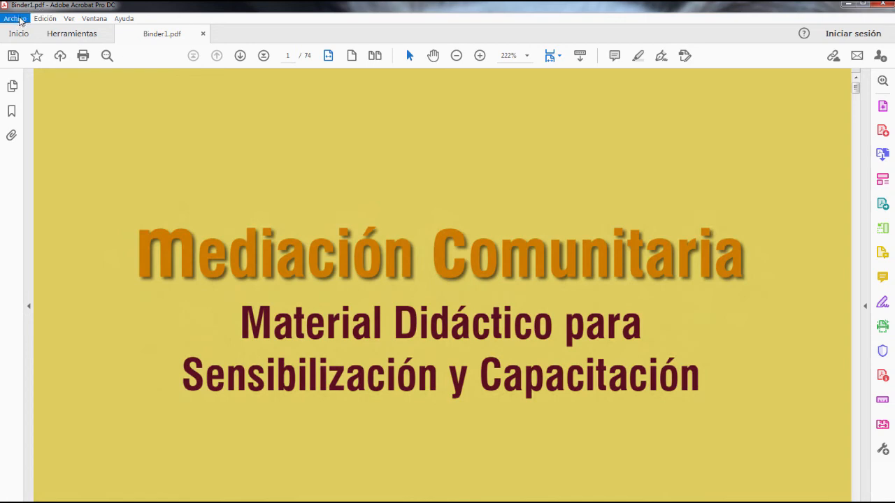
{"action": "left_click", "coordinate": [16, 19]}
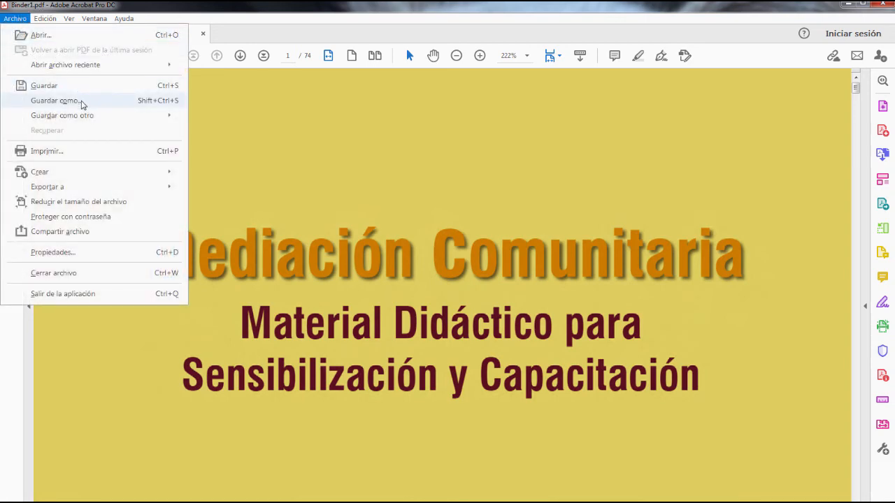
{"action": "left_click", "coordinate": [83, 104]}
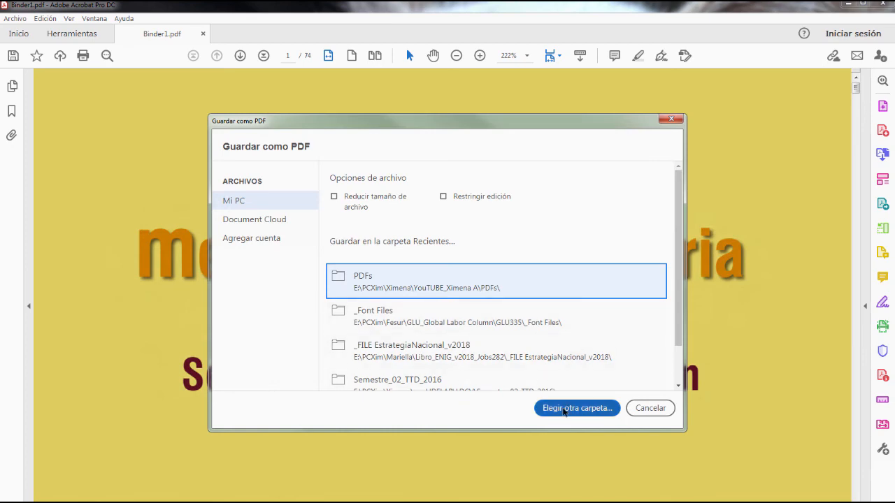
{"action": "left_click", "coordinate": [564, 409]}
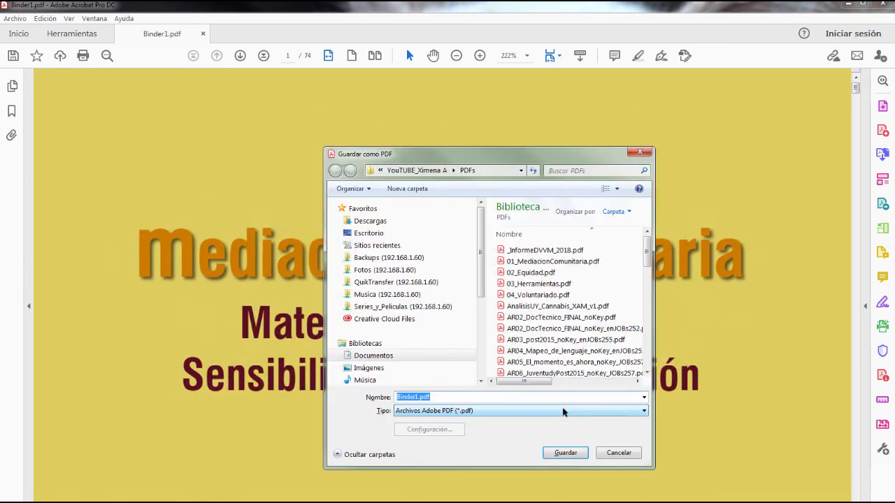
{"action": "left_click", "coordinate": [568, 452]}
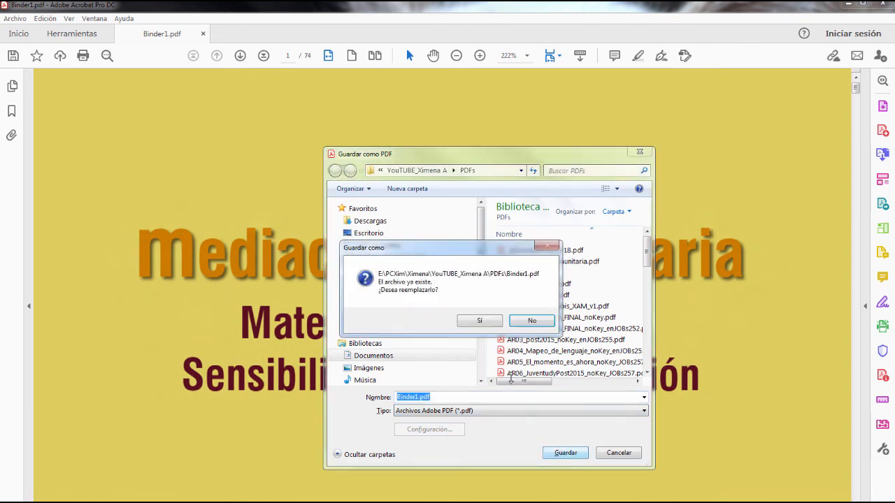
{"action": "left_click", "coordinate": [480, 321]}
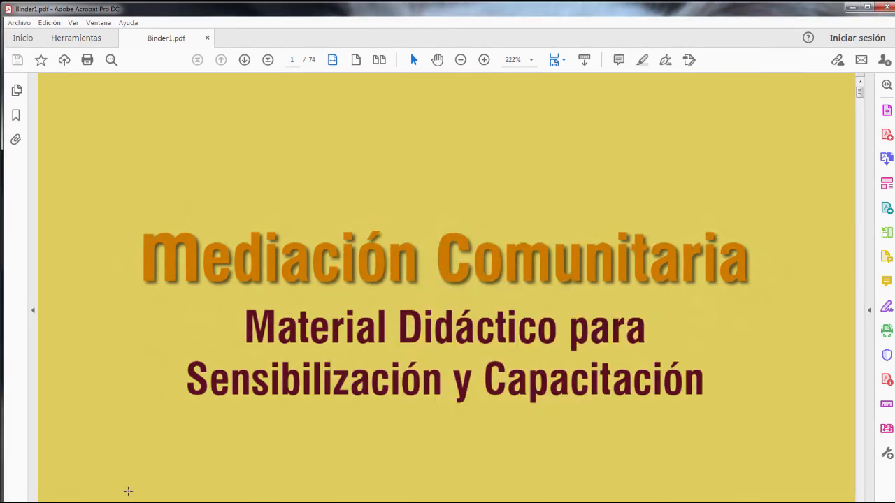